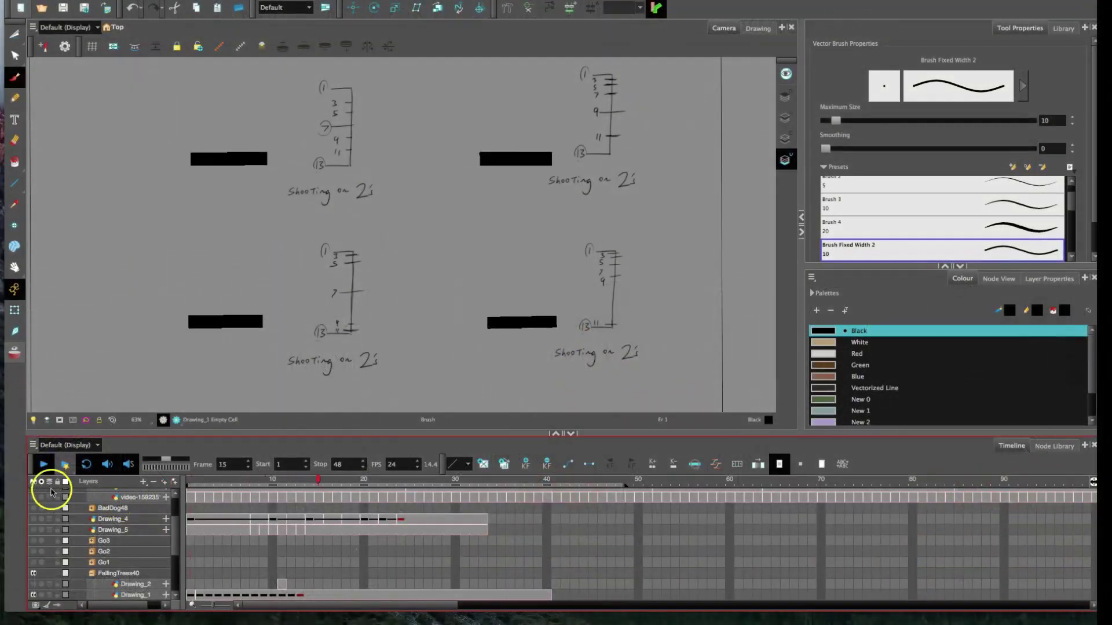
Play the timing-chart scene, scrub through its drawings frame by frame, and deselect the drawing.
{"action": "left_click", "coordinate": [44, 464]}
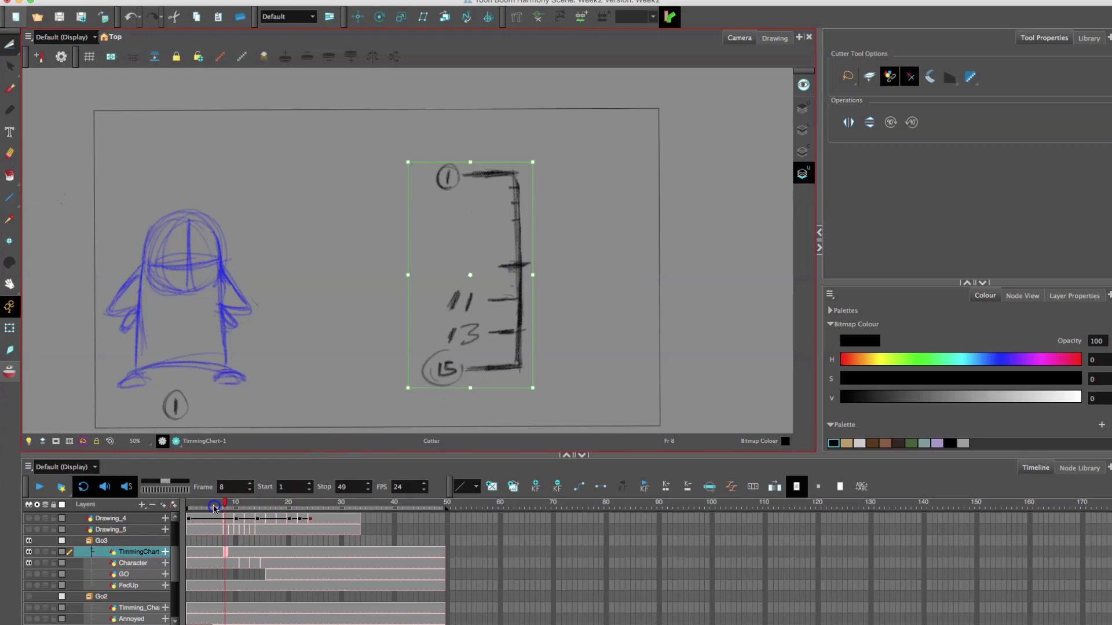
{"action": "left_click_drag", "start_coordinate": [214, 508], "coordinate": [209, 508]}
{"action": "left_click", "coordinate": [494, 211]}
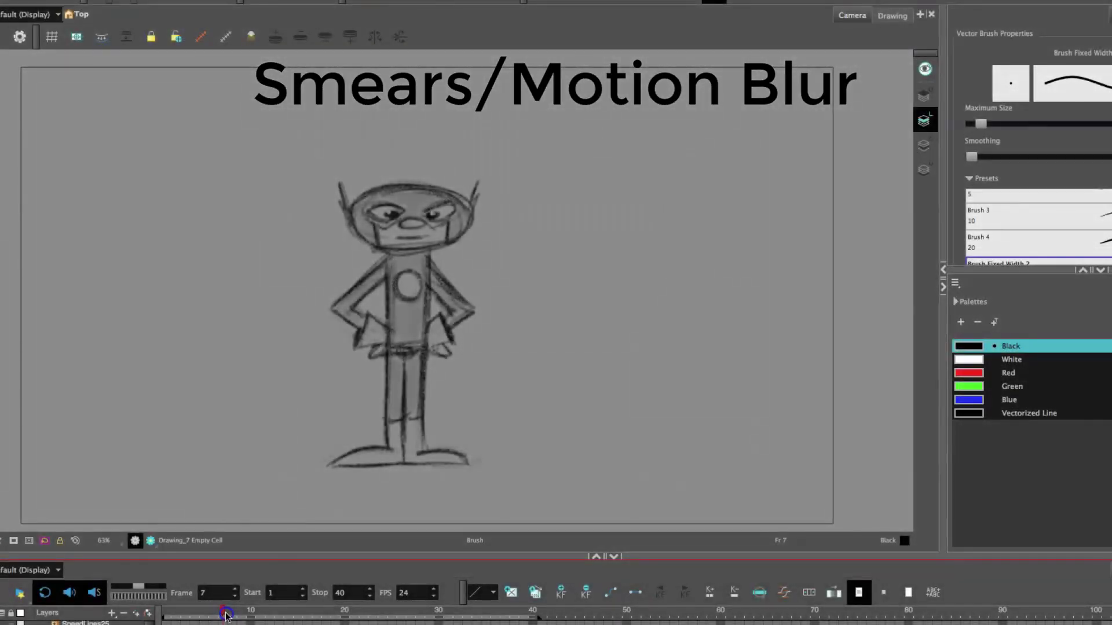
Flip the playhead between the frame 6 smear and frame 7 character drawing, ending on the smear.
{"action": "left_click_drag", "start_coordinate": [223, 614], "coordinate": [195, 615]}
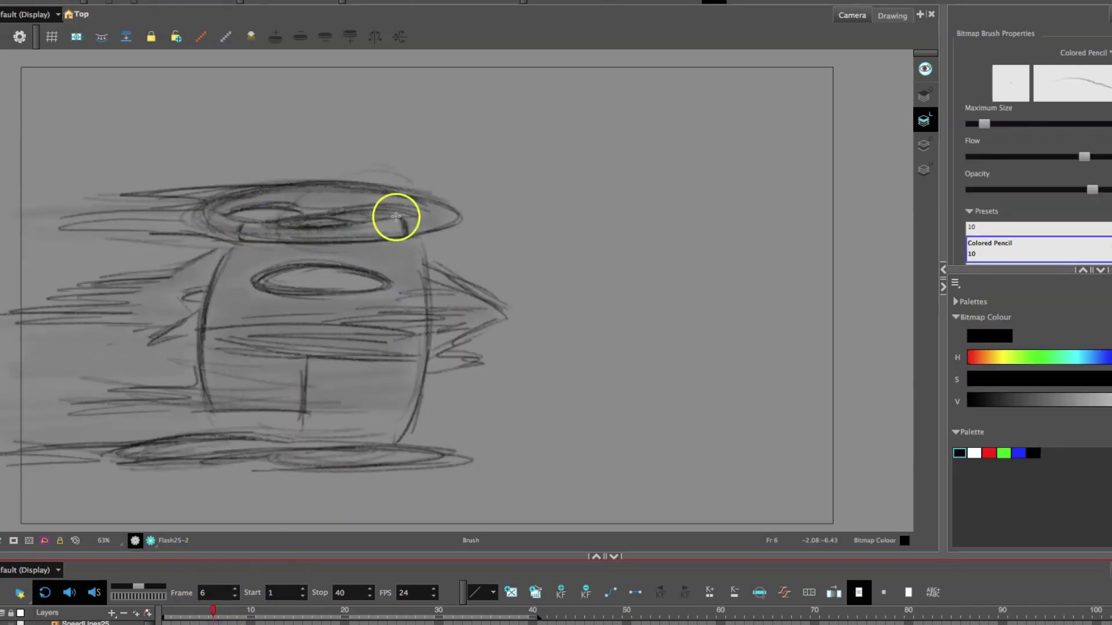
{"action": "left_click_drag", "start_coordinate": [211, 614], "coordinate": [209, 613]}
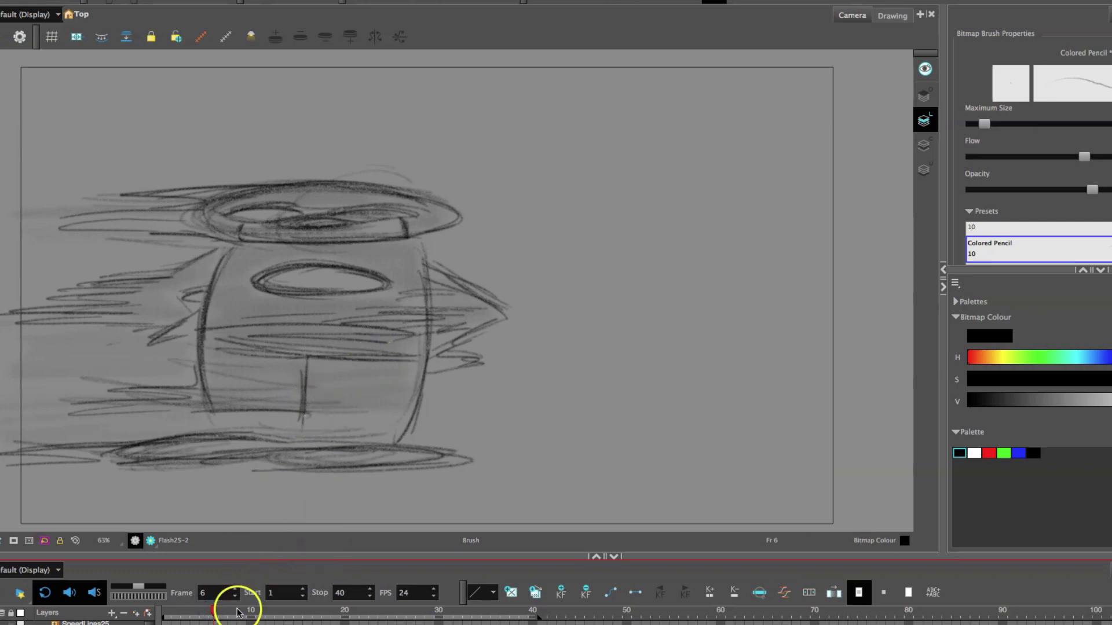
{"action": "left_click", "coordinate": [224, 617]}
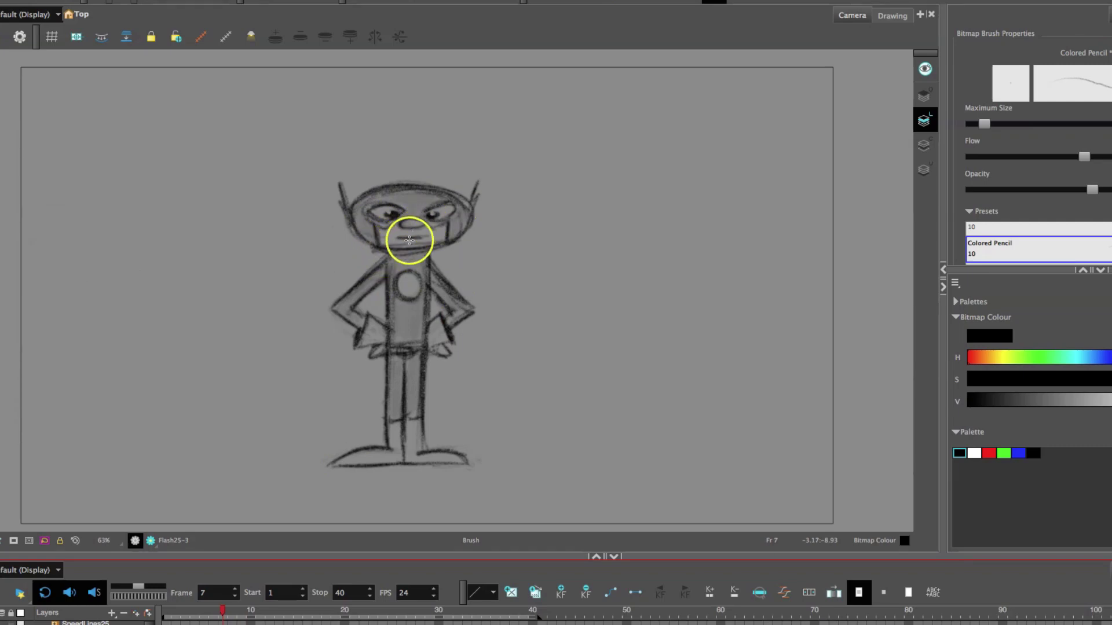
{"action": "left_click_drag", "start_coordinate": [223, 615], "coordinate": [211, 615]}
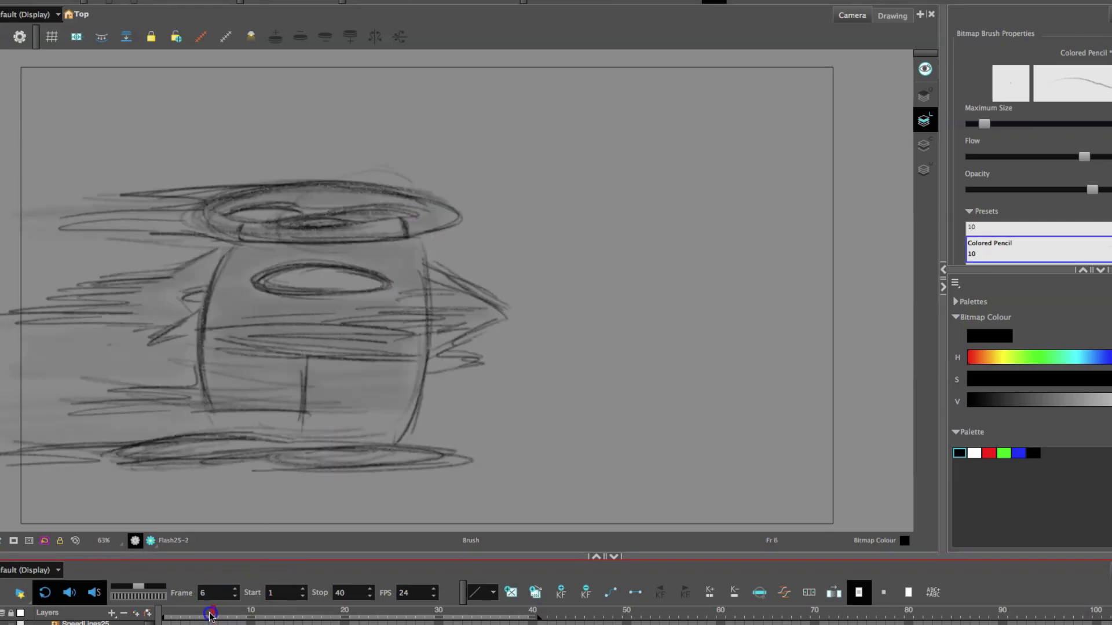